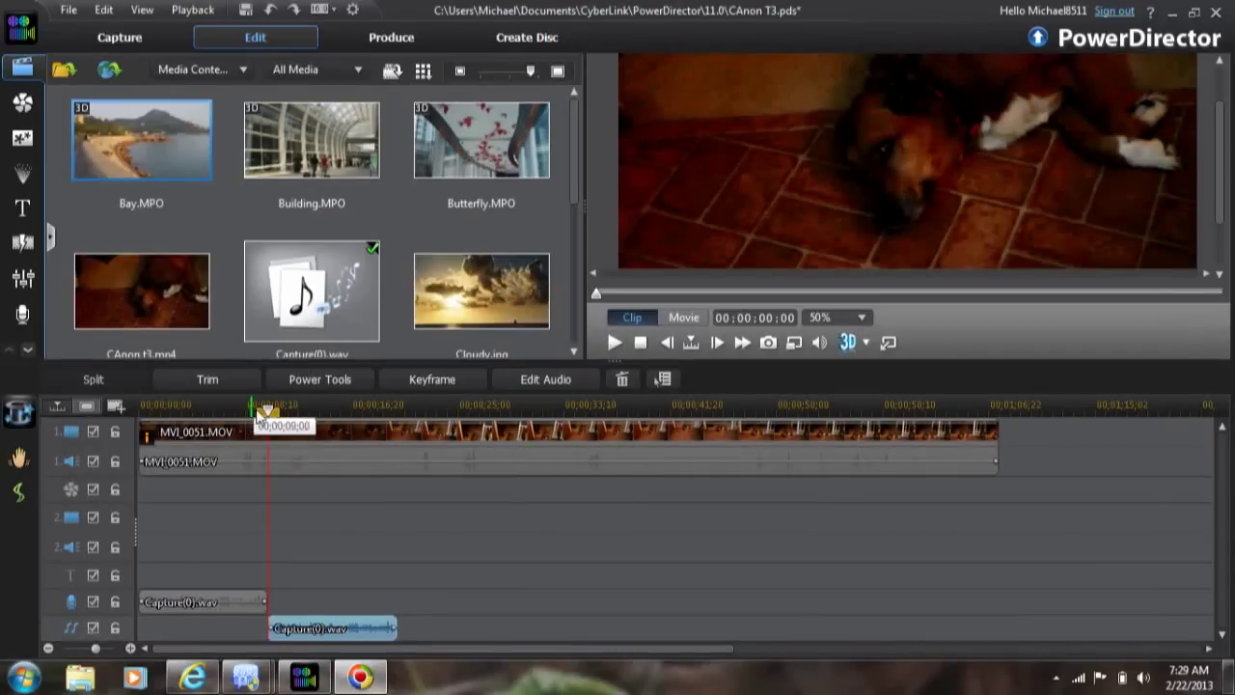
- Remove the first Capture(0).wav clip from the bottom music track
drag(259, 413, 132, 404)
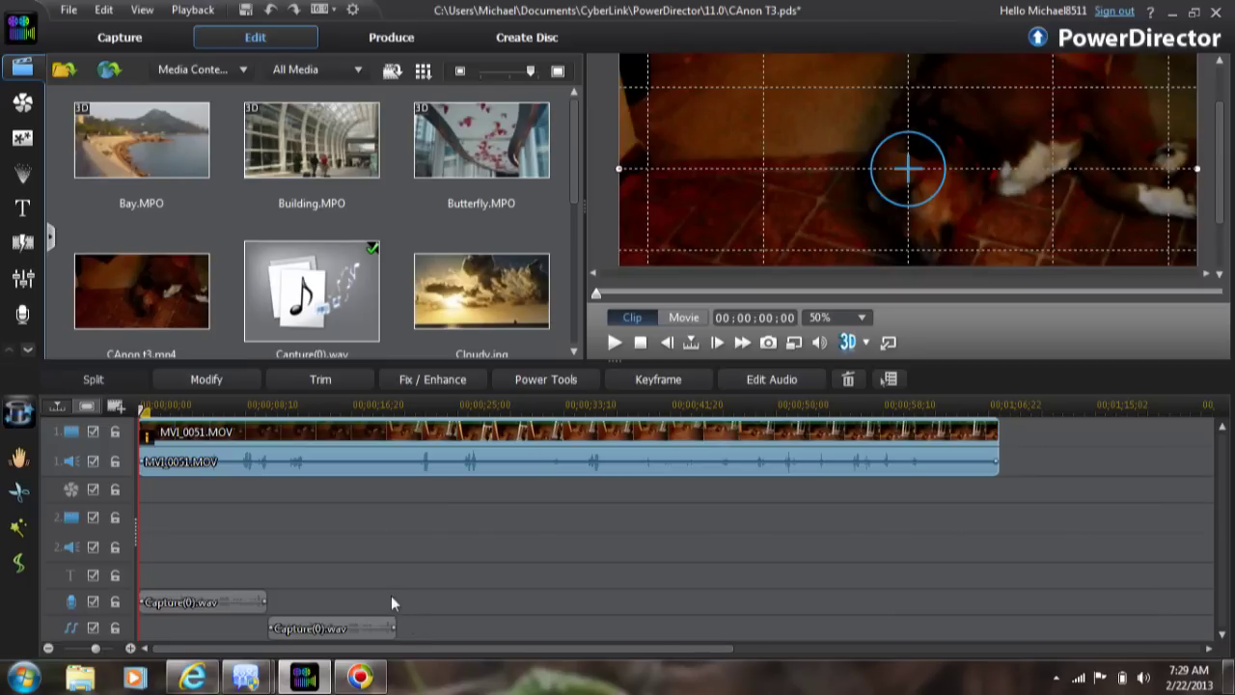
click(334, 627)
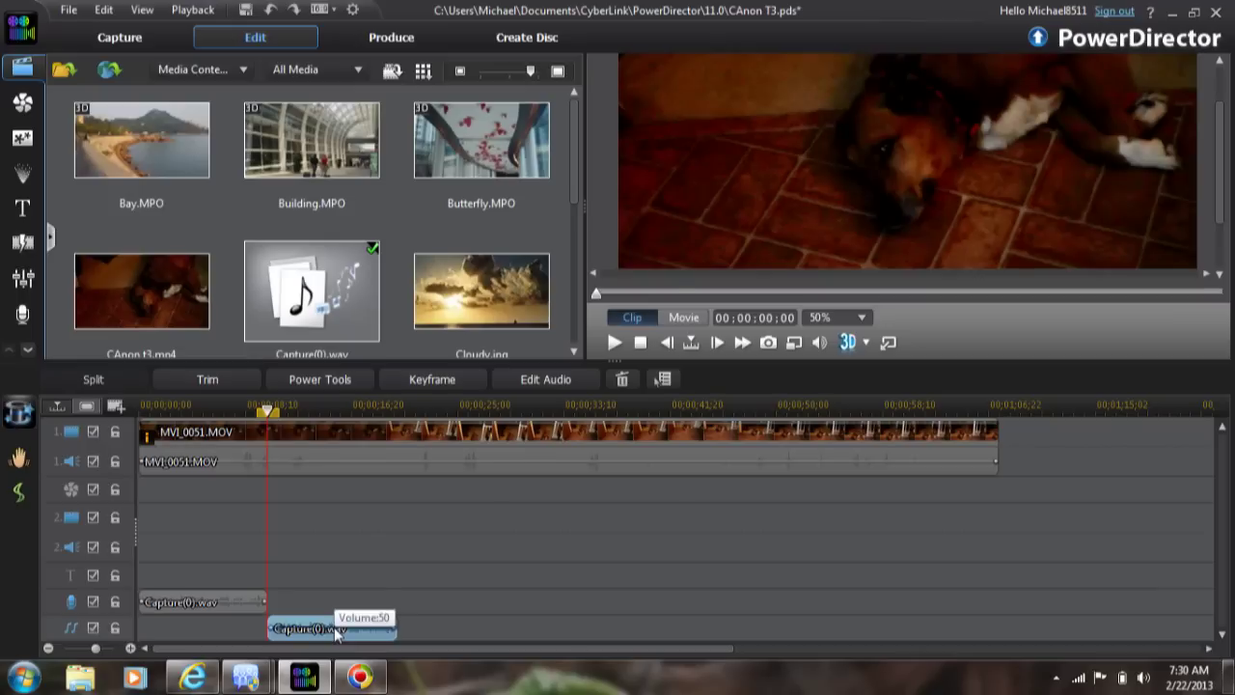
right_click(336, 630)
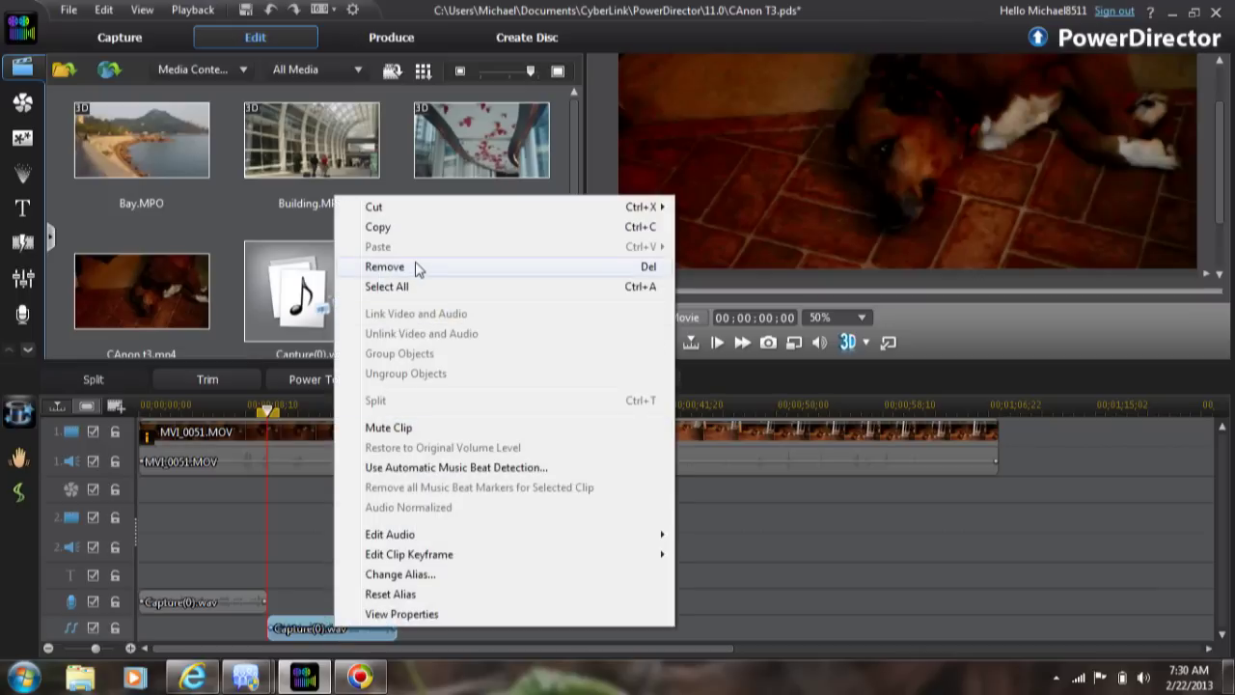
click(384, 267)
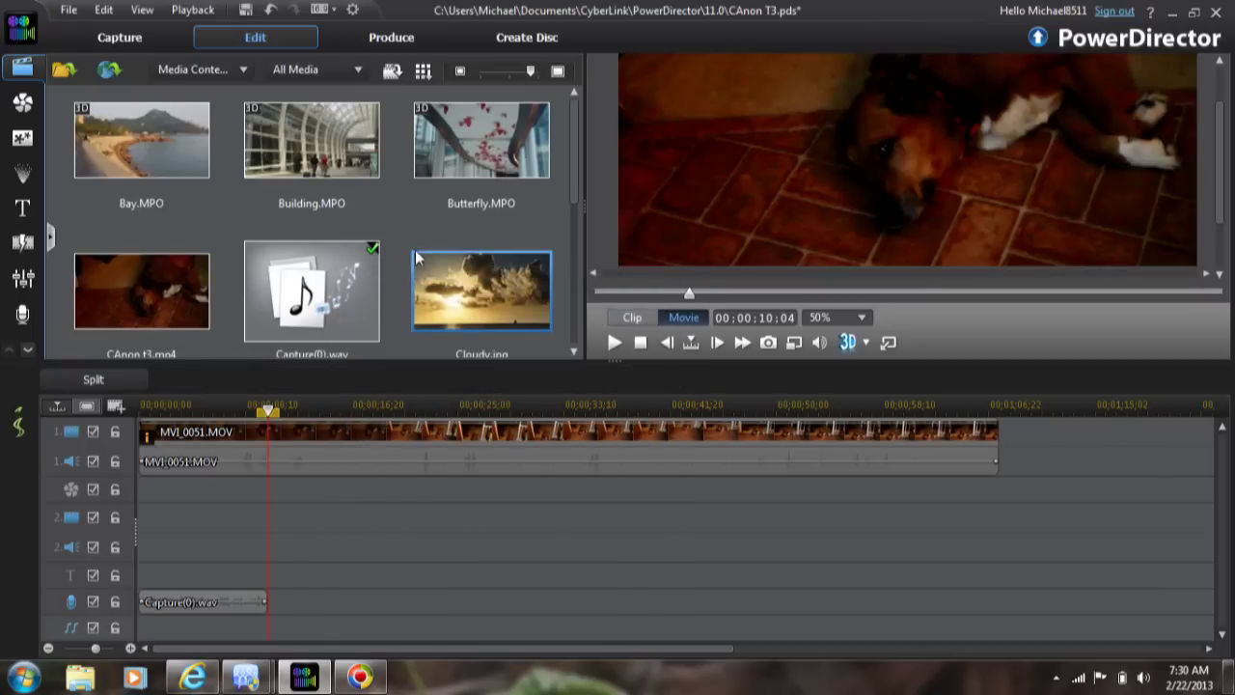
drag(328, 335, 280, 640)
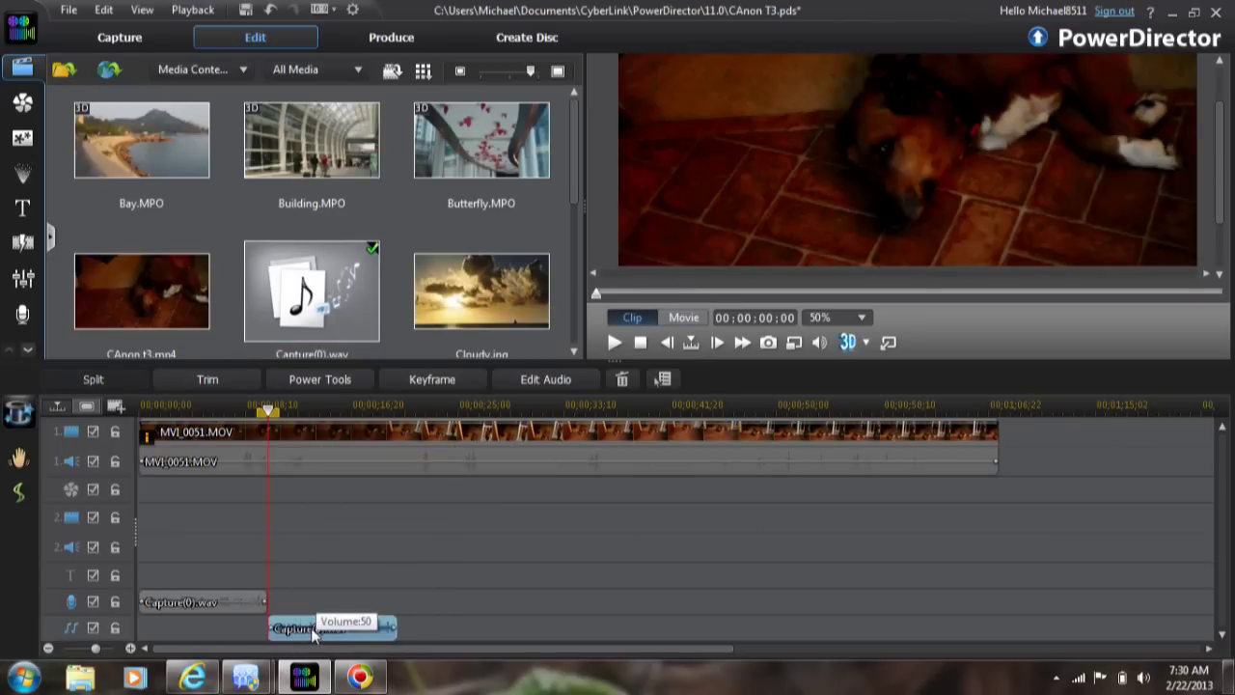
right_click(310, 627)
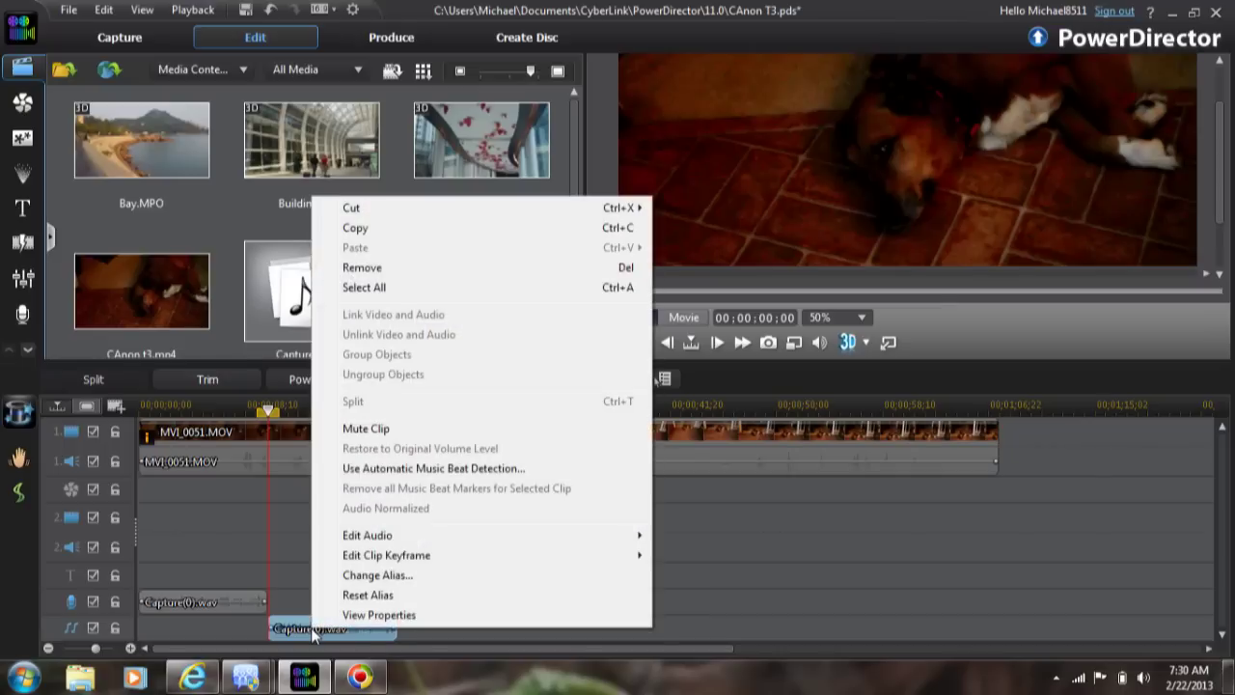
click(365, 270)
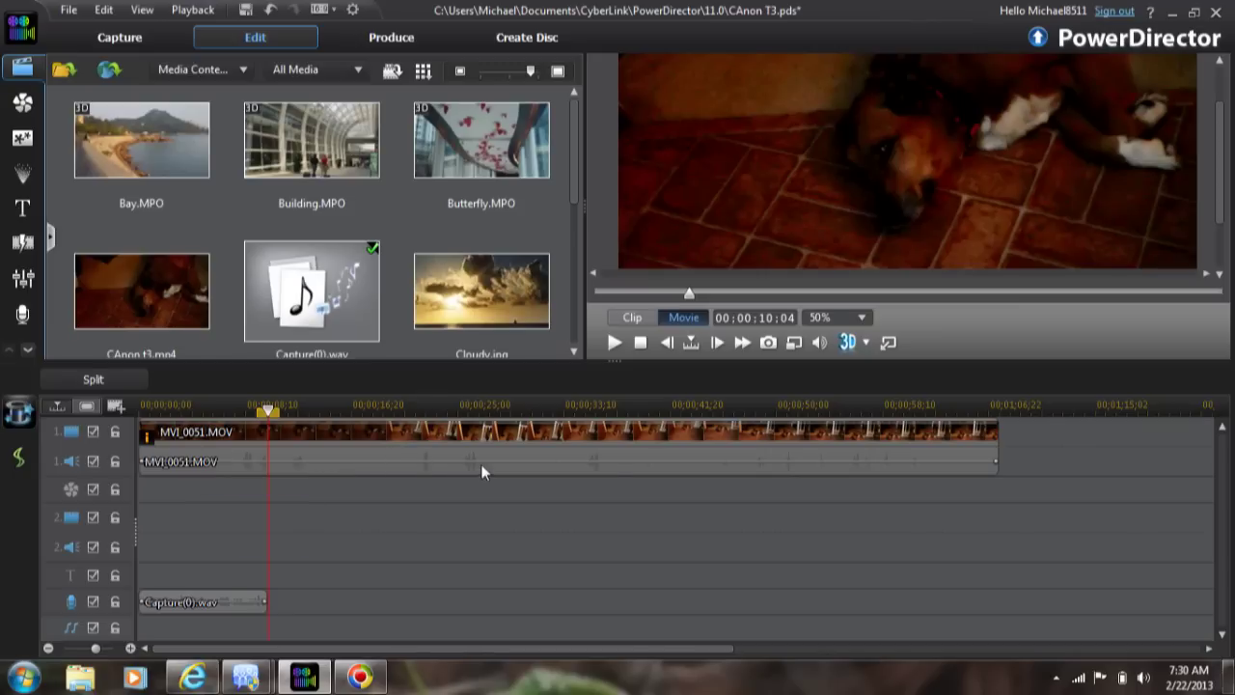
- Remove the remaining Capture(0).wav clip from the timeline
click(224, 601)
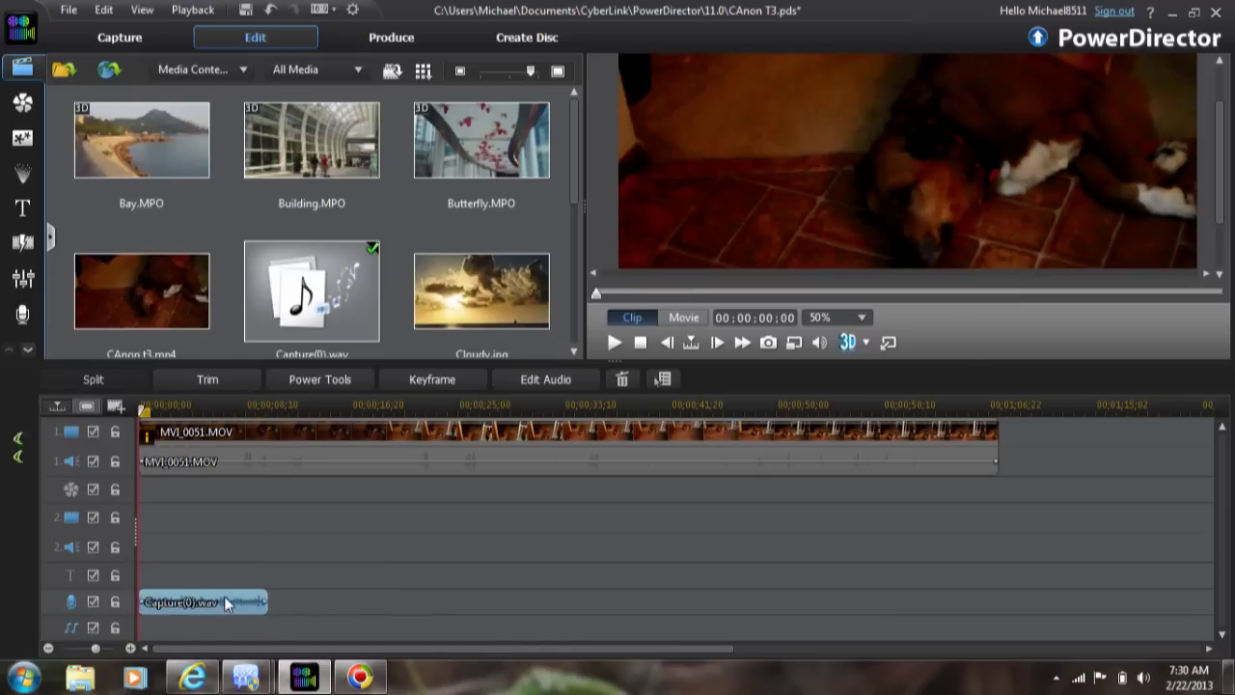
right_click(224, 600)
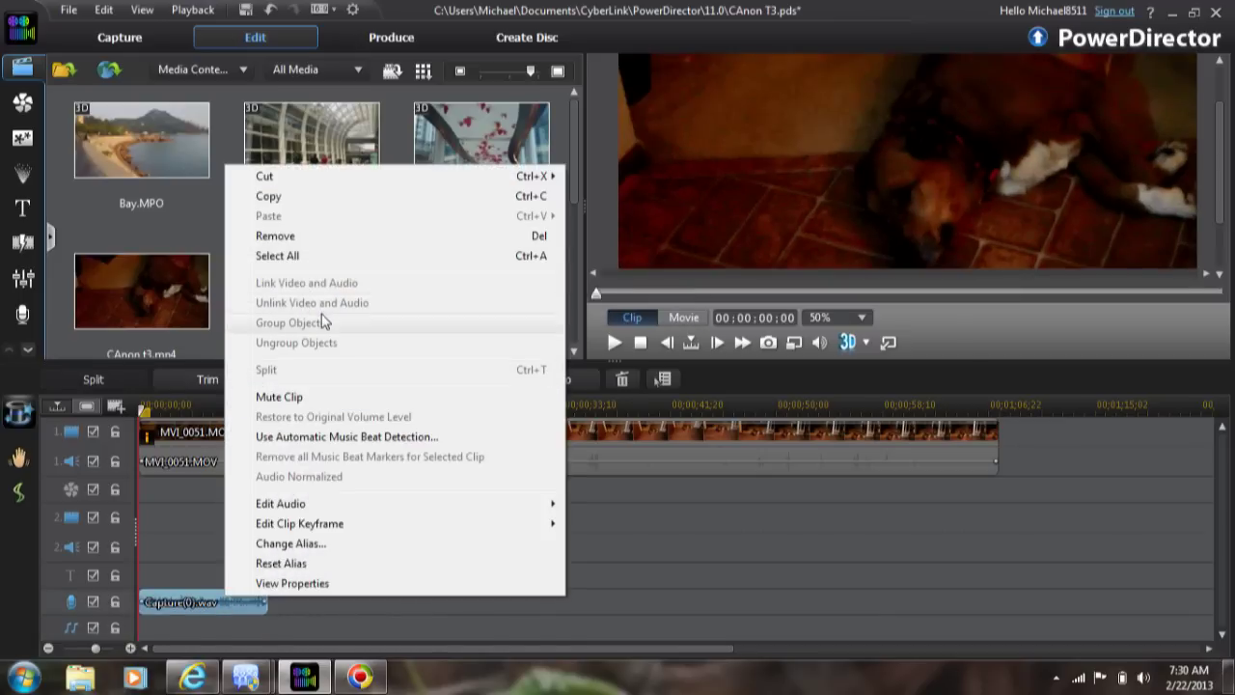
click(317, 240)
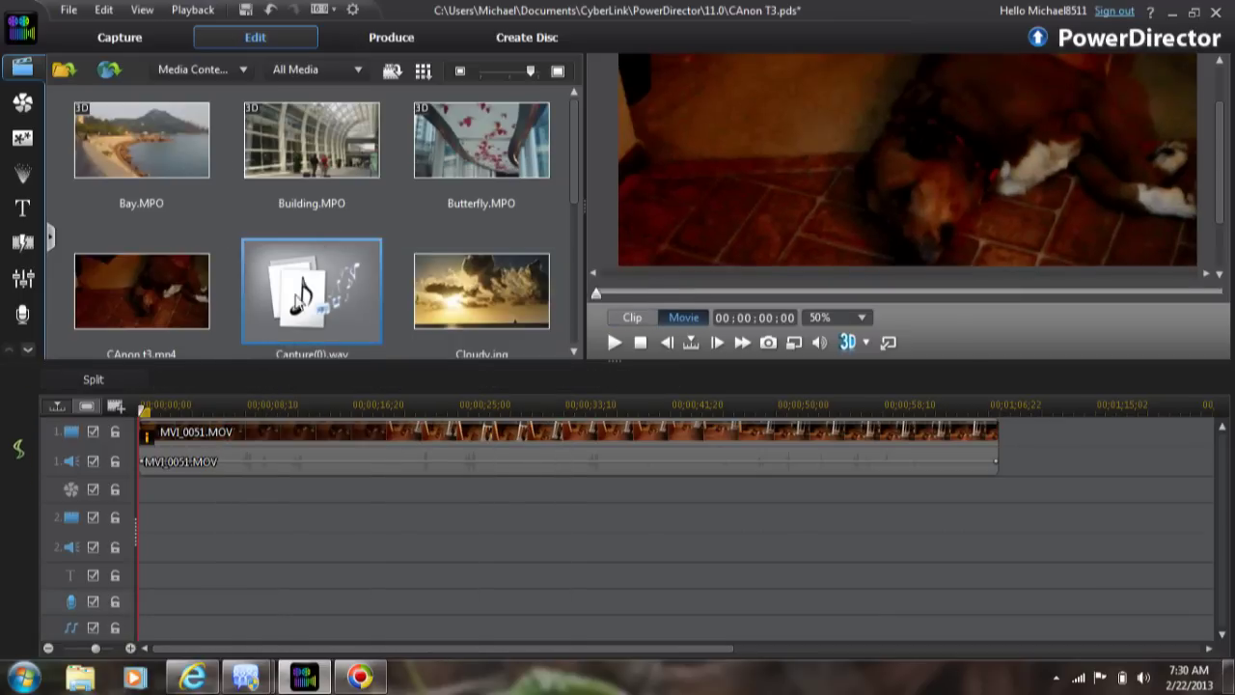
- Unlink the MVI_0051.MOV audio clip from its video with Unlink Video and Audio
click(260, 462)
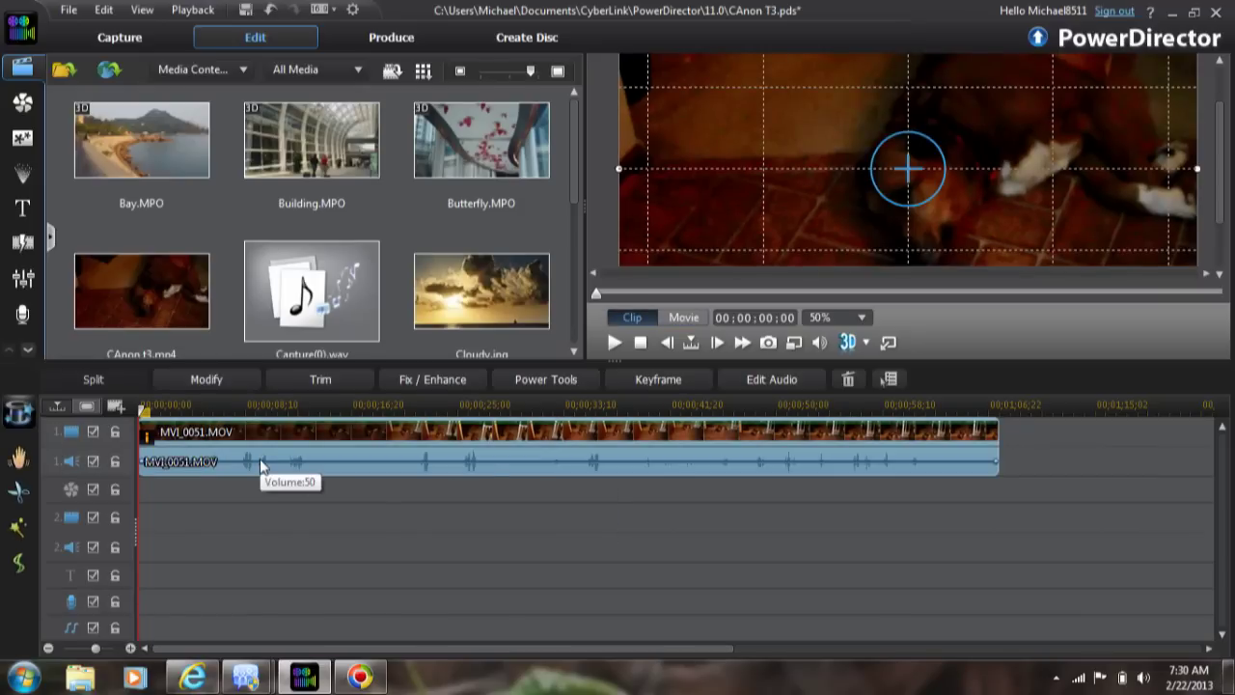
right_click(260, 465)
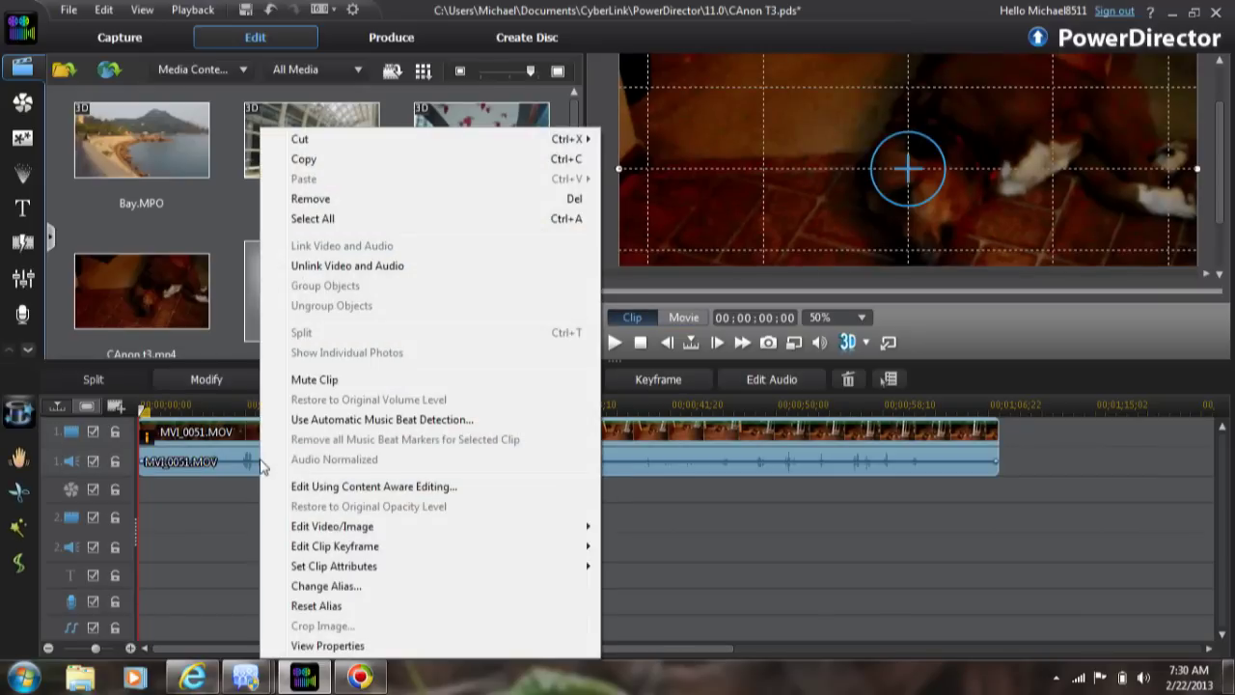
click(345, 266)
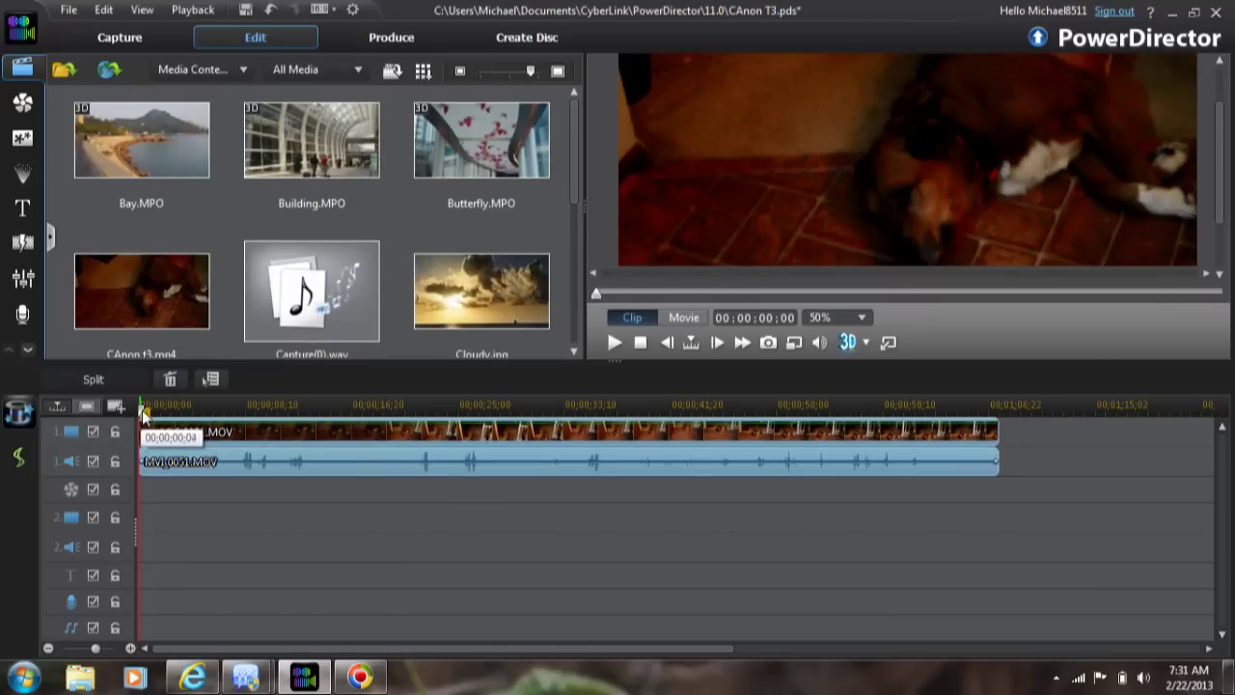
- Move the playhead to about 00;00;12;21 and undo a split of the video clip
drag(144, 410, 306, 432)
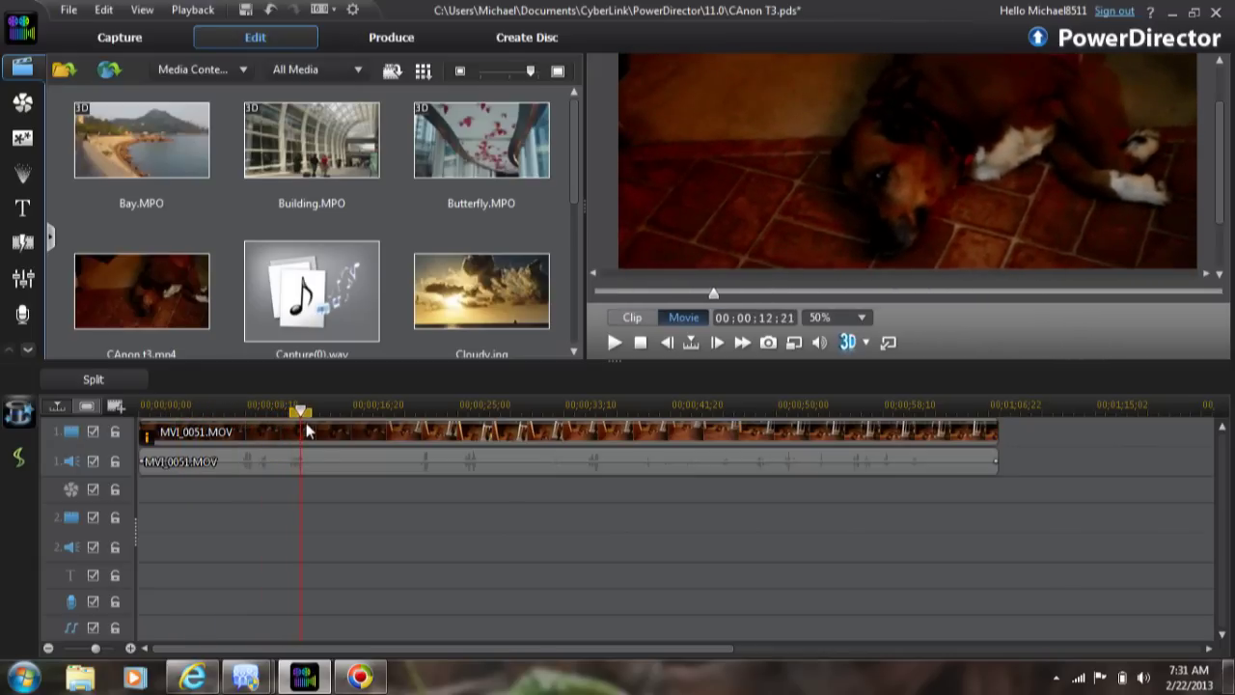
click(306, 432)
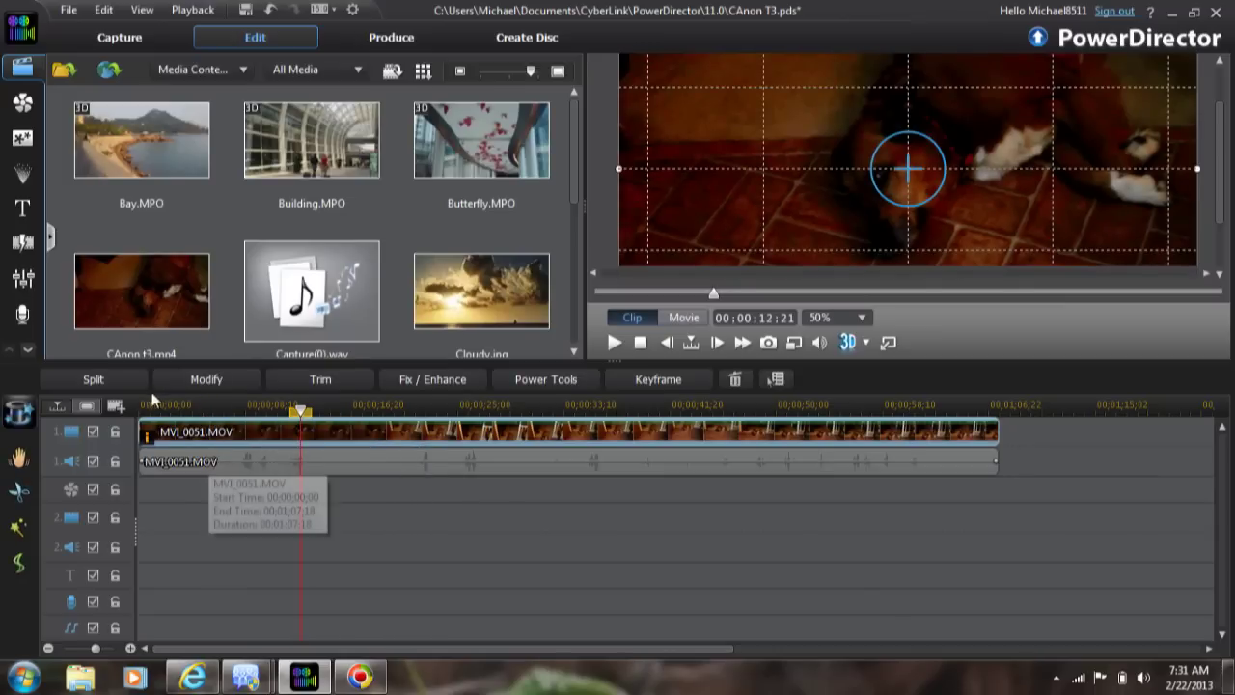
click(93, 379)
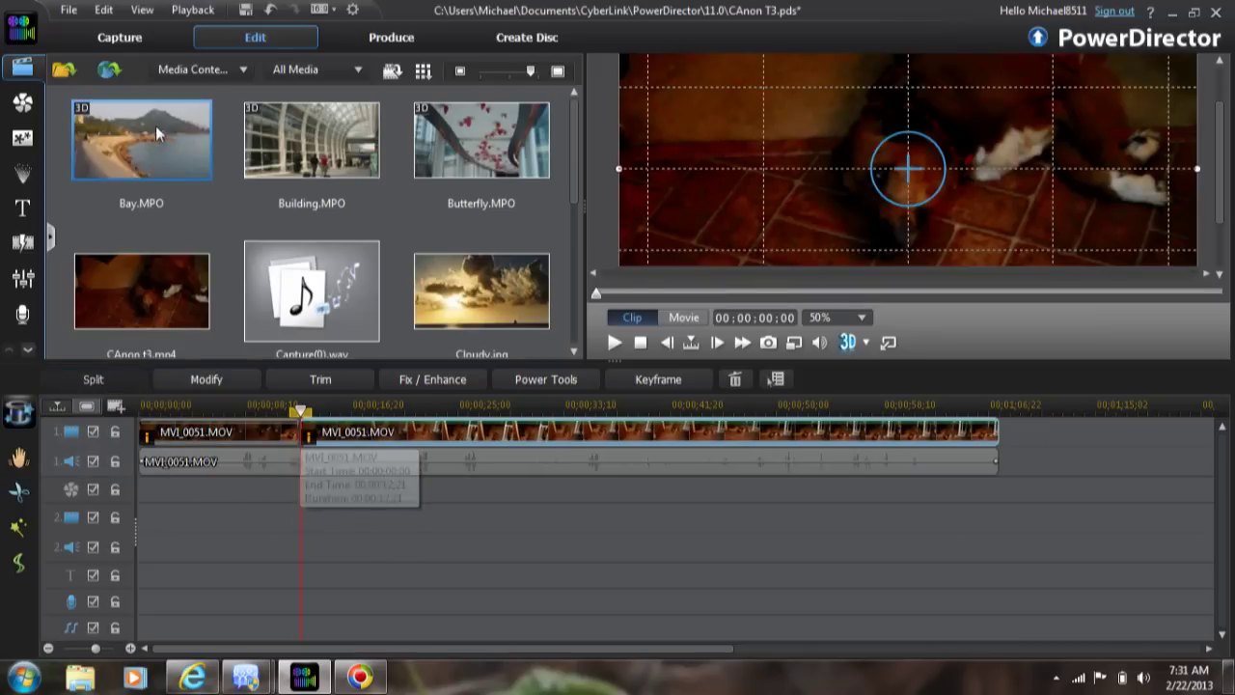
click(103, 10)
click(117, 34)
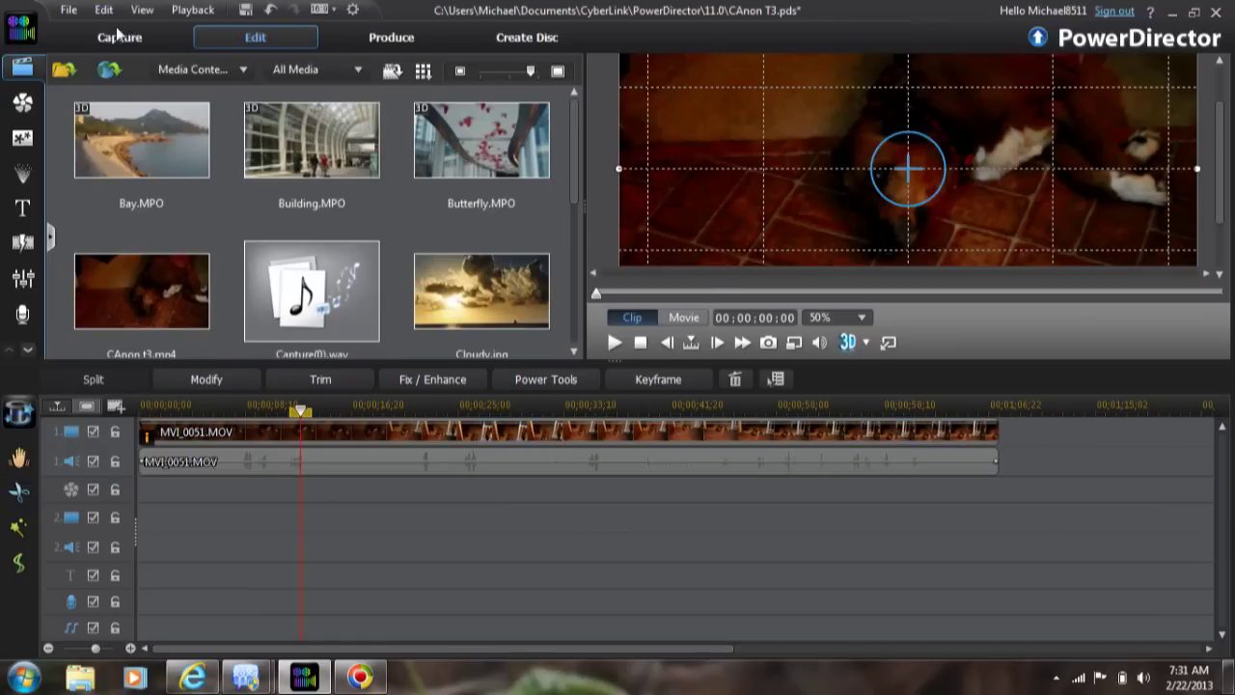
- Split the MVI_0051.MOV audio clip at the 12-second playhead
click(300, 468)
right_click(302, 468)
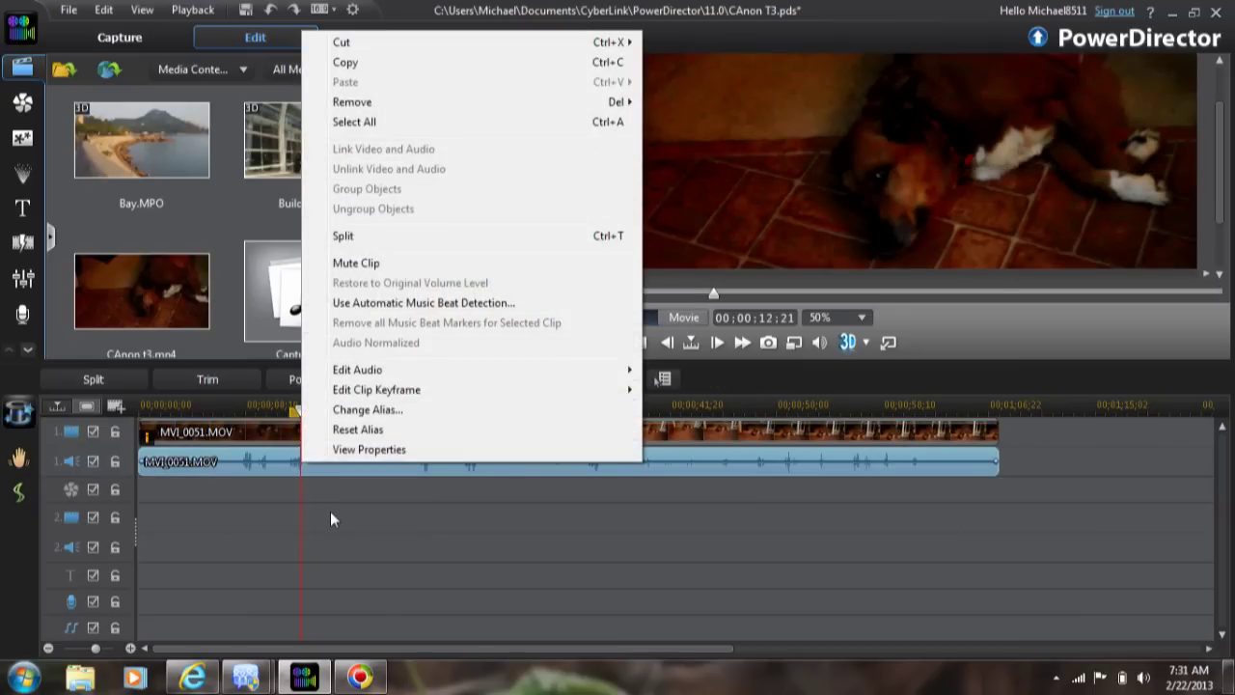
click(125, 380)
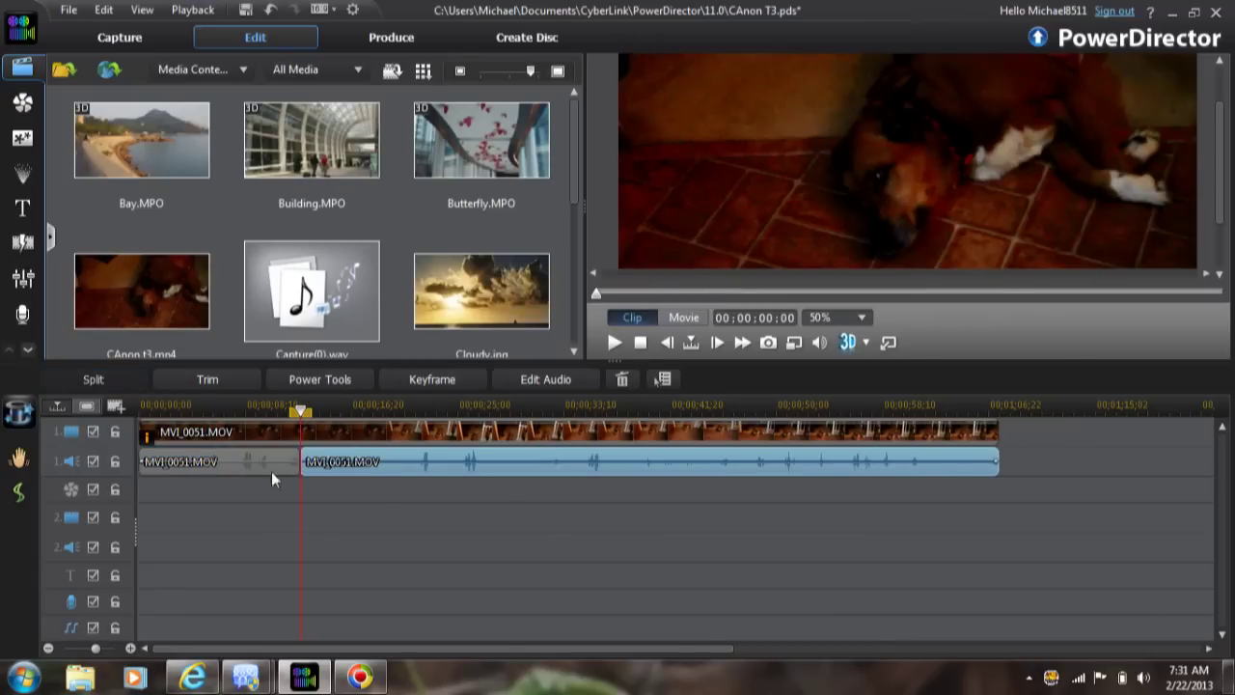
- Delete the audio piece after the split using Remove and Move All Timeline Clips After Removed Clip
mouse_move(294, 410)
mouse_down()
mouse_move(272, 413)
mouse_move(295, 413)
mouse_up()
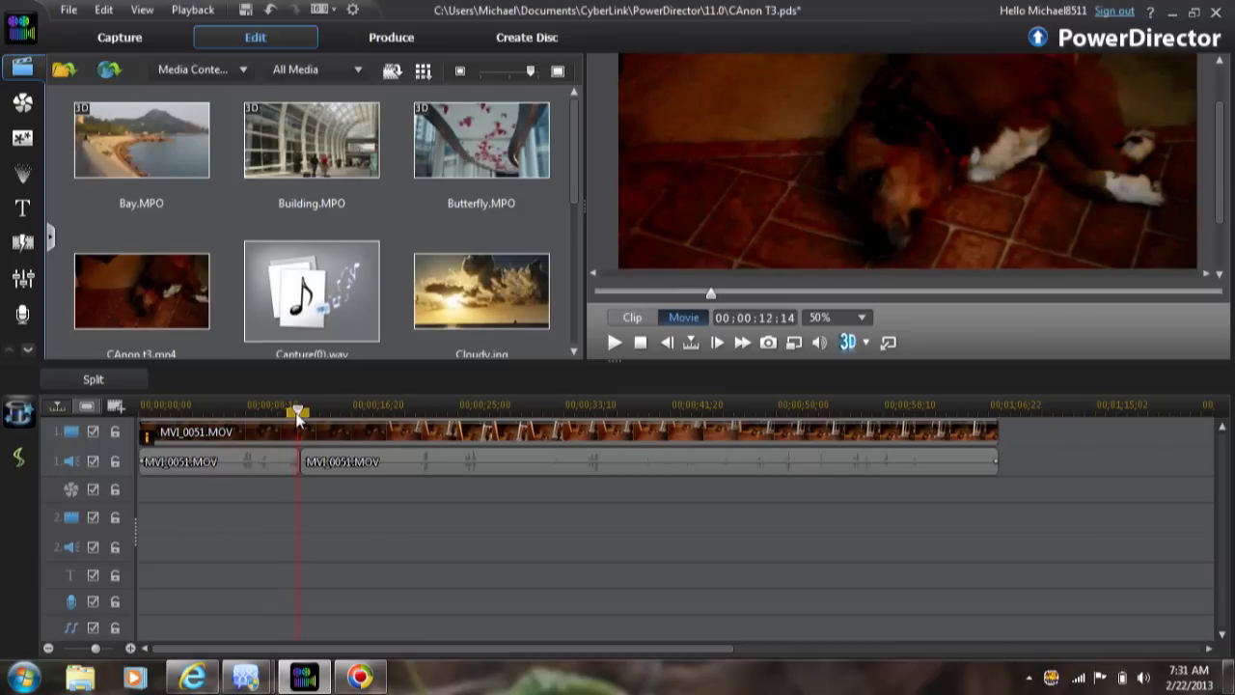
click(285, 463)
click(358, 461)
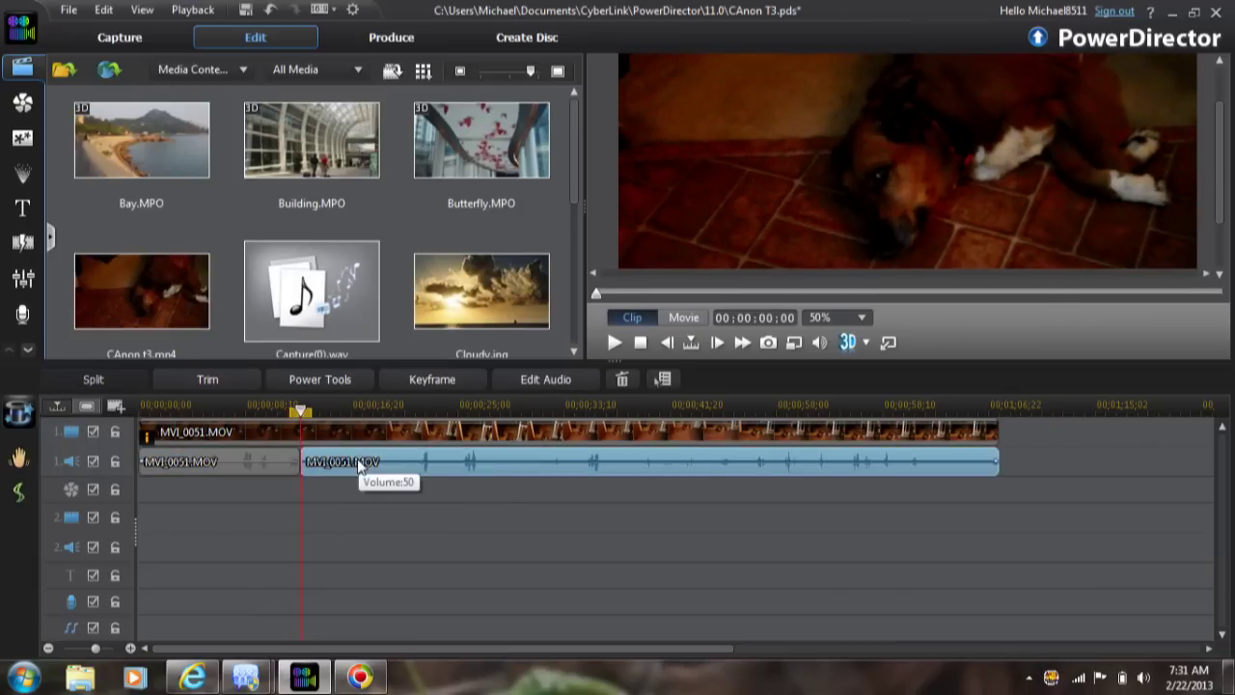
right_click(358, 462)
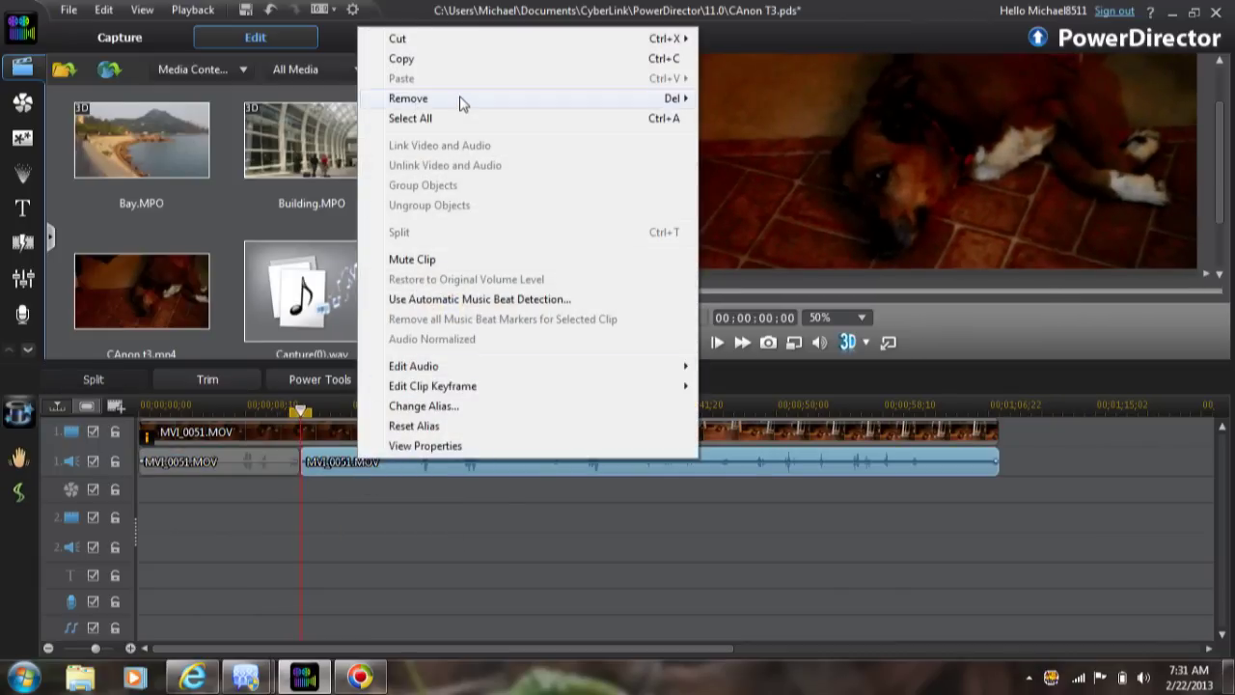
mouse_move(461, 103)
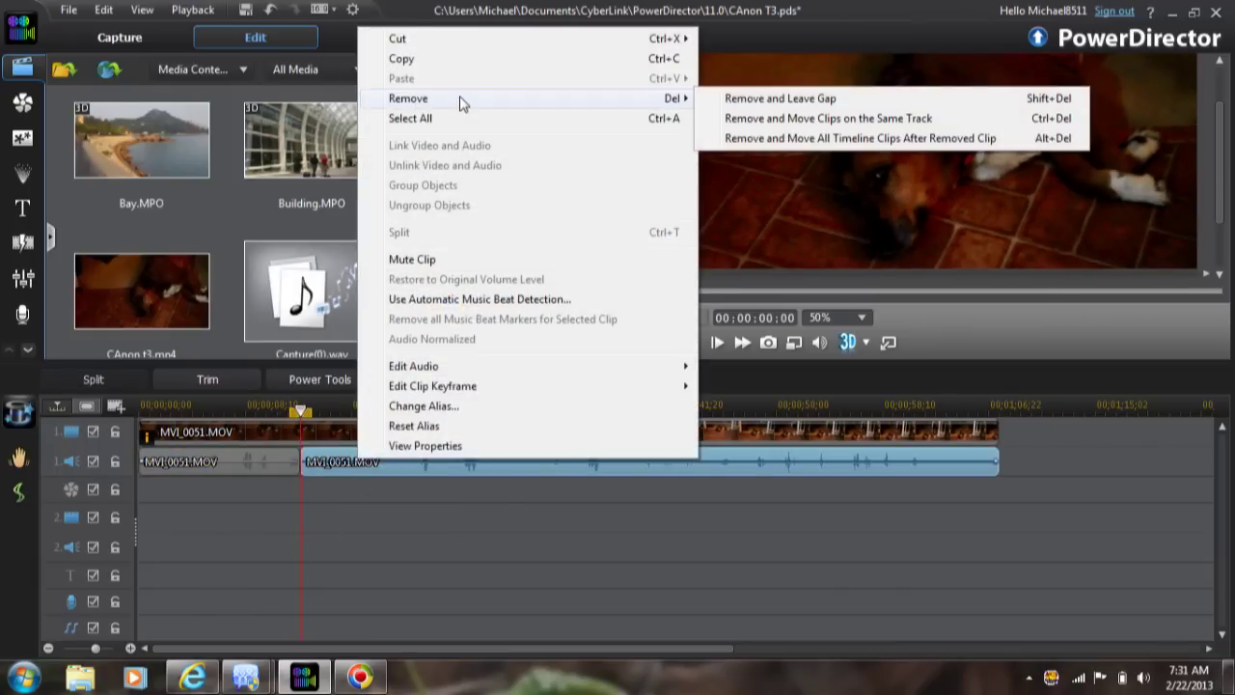
click(762, 138)
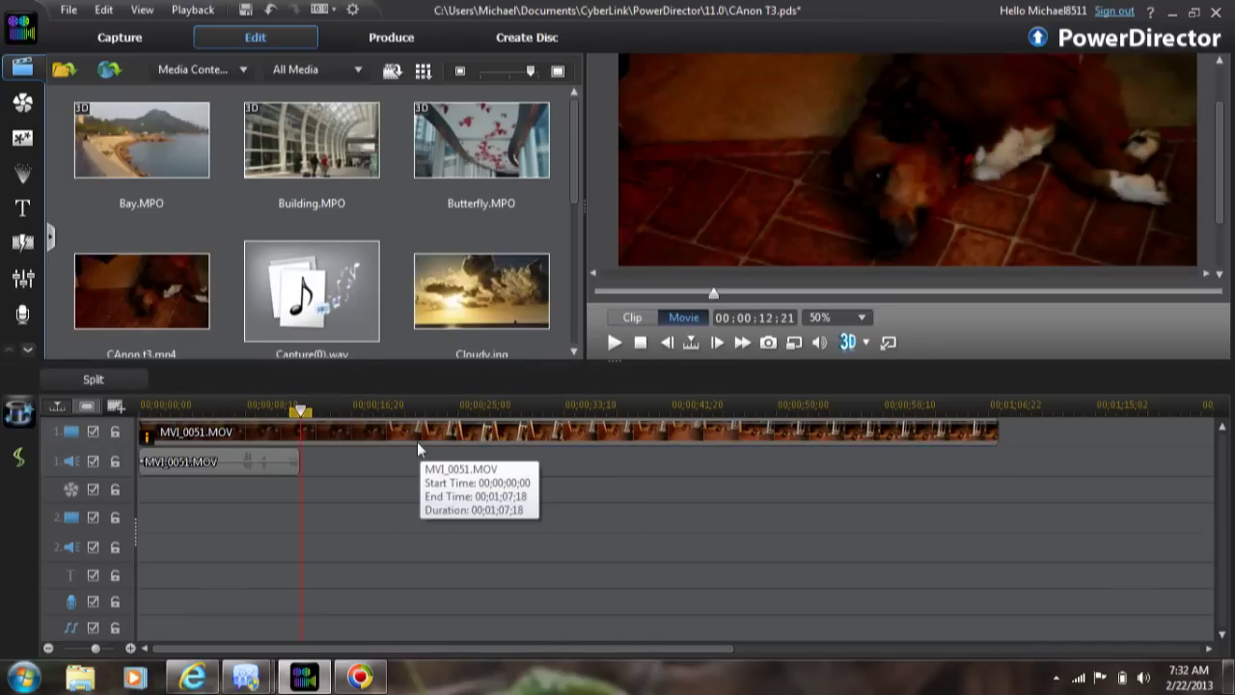
click(338, 307)
- Place Capture(0).wav on the video's audio track from 00;00;12;21 to 00;00;22;25
drag(352, 421, 305, 644)
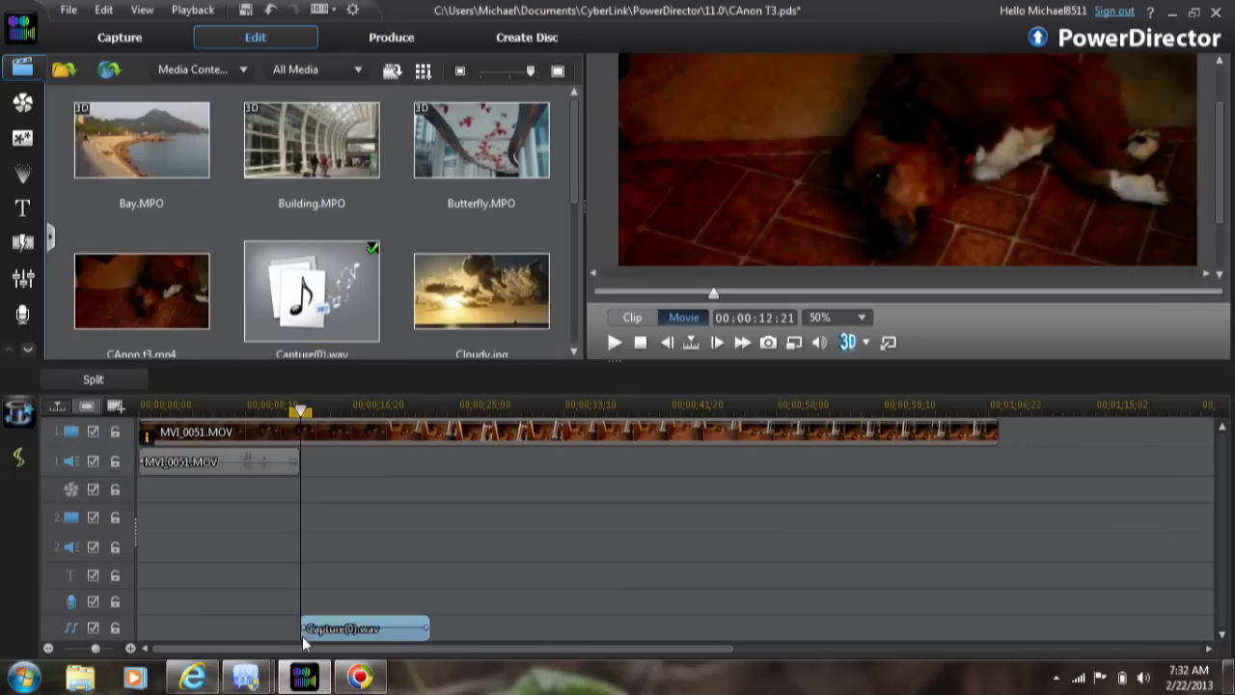
drag(305, 645, 305, 645)
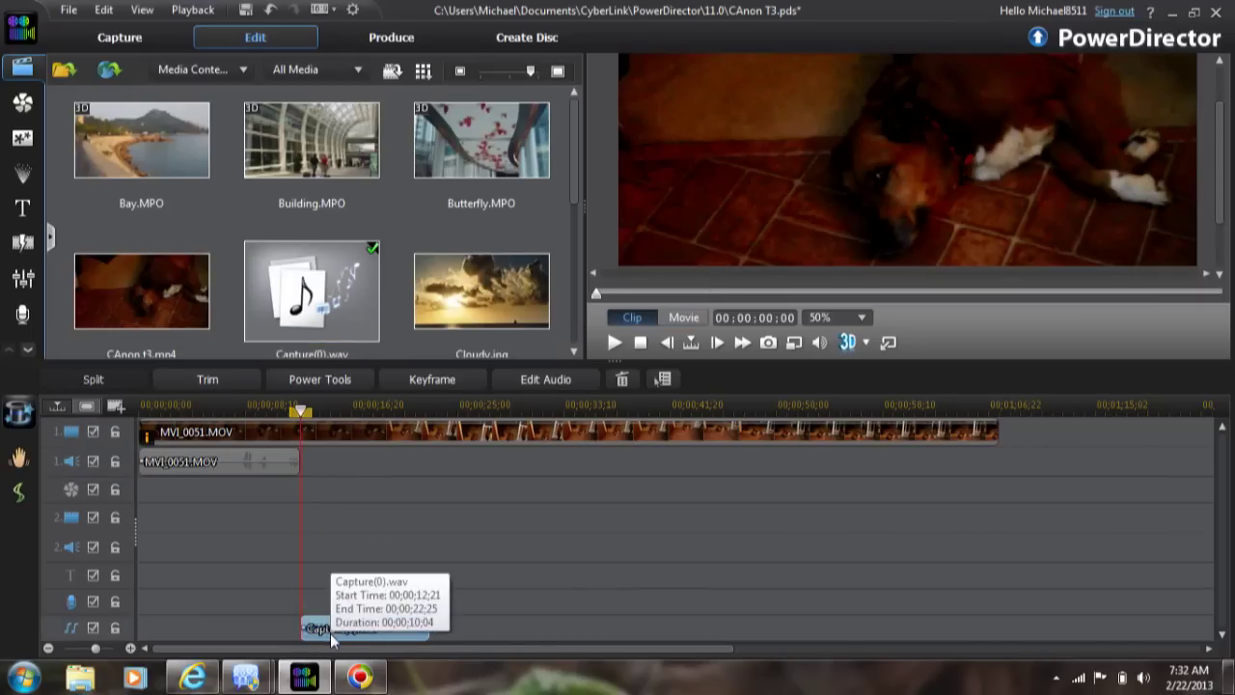
drag(330, 633, 326, 452)
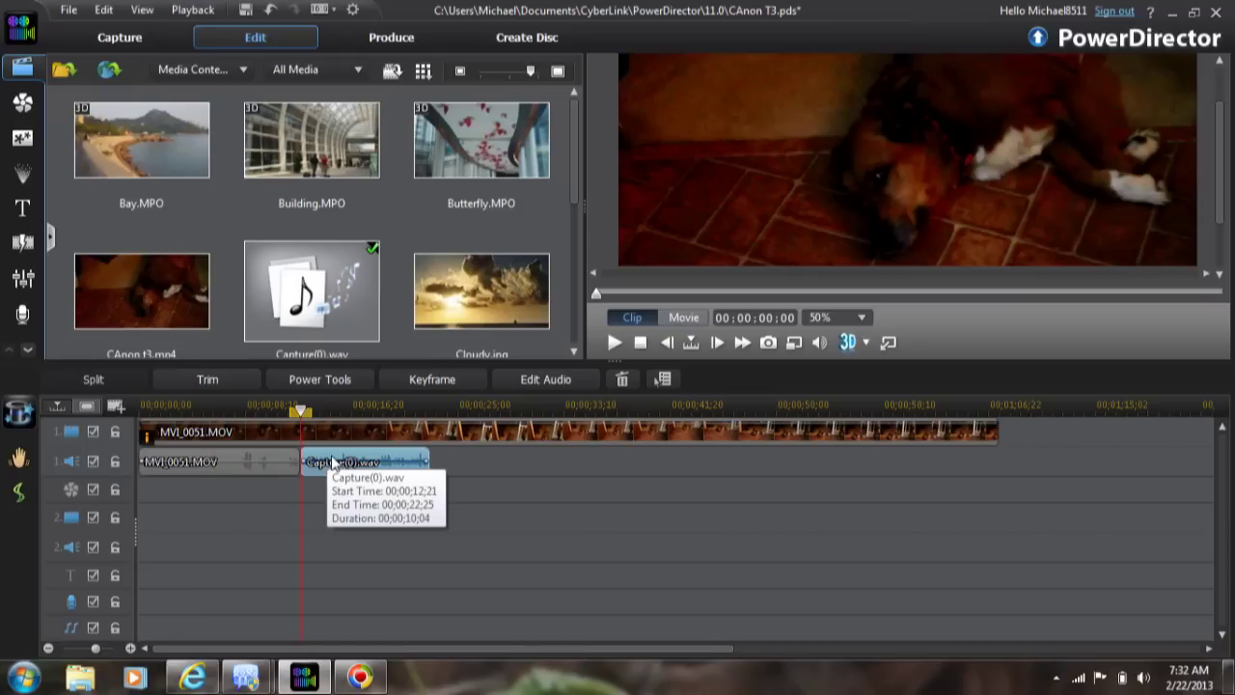